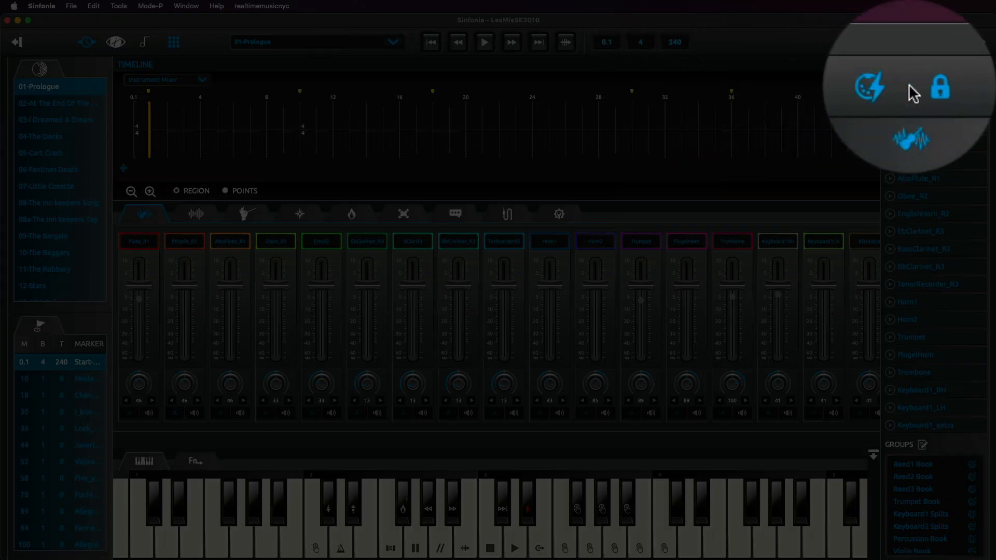
Unlock editing, engage Global Edit Mode, and mute Horn1 for every song in the show.
{"action": "left_click", "coordinate": [948, 42]}
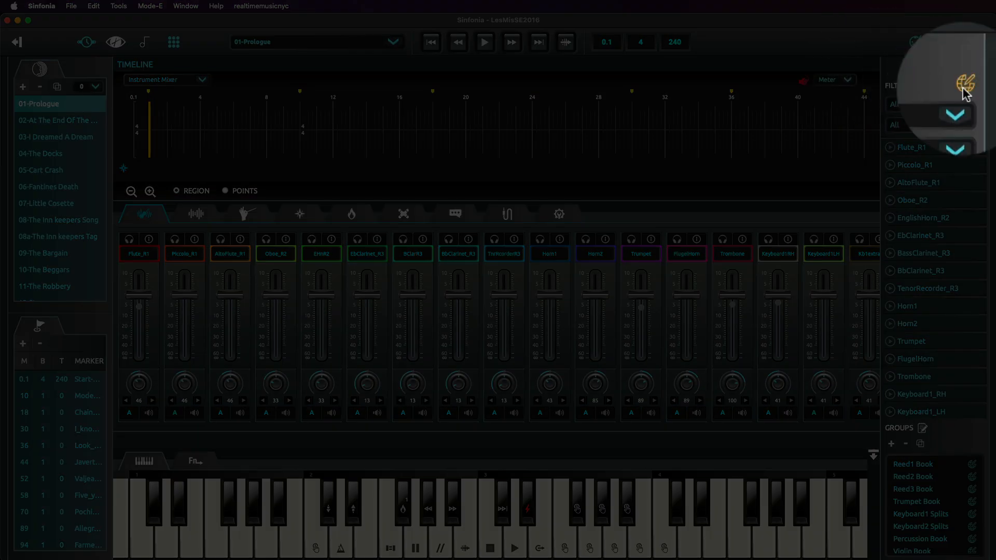
{"action": "left_click", "coordinate": [978, 86]}
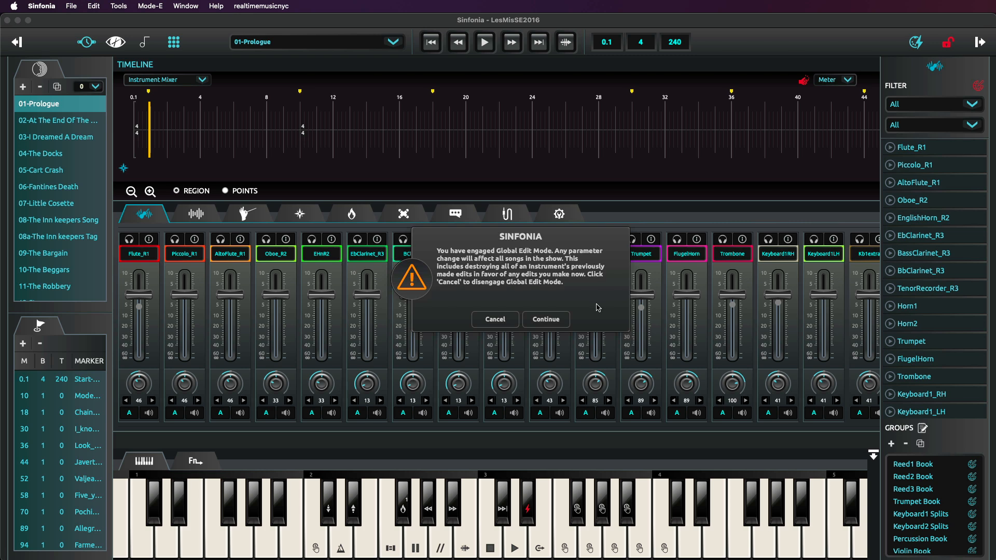
{"action": "left_click", "coordinate": [551, 324]}
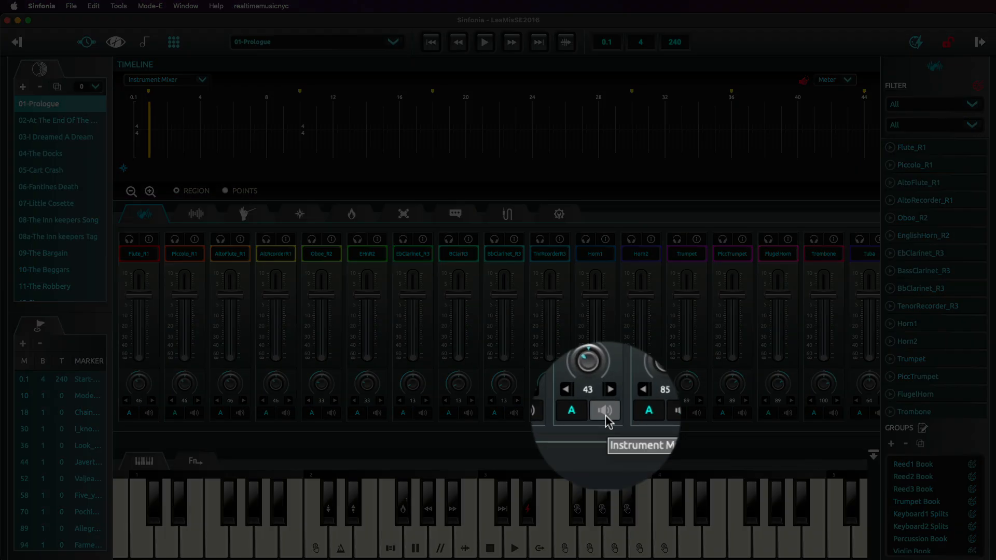
{"action": "left_click", "coordinate": [606, 411]}
Switch to Performance mode and check Horn1's mute at measure 30 of the Prologue and in the two following songs.
{"action": "left_click", "coordinate": [118, 6]}
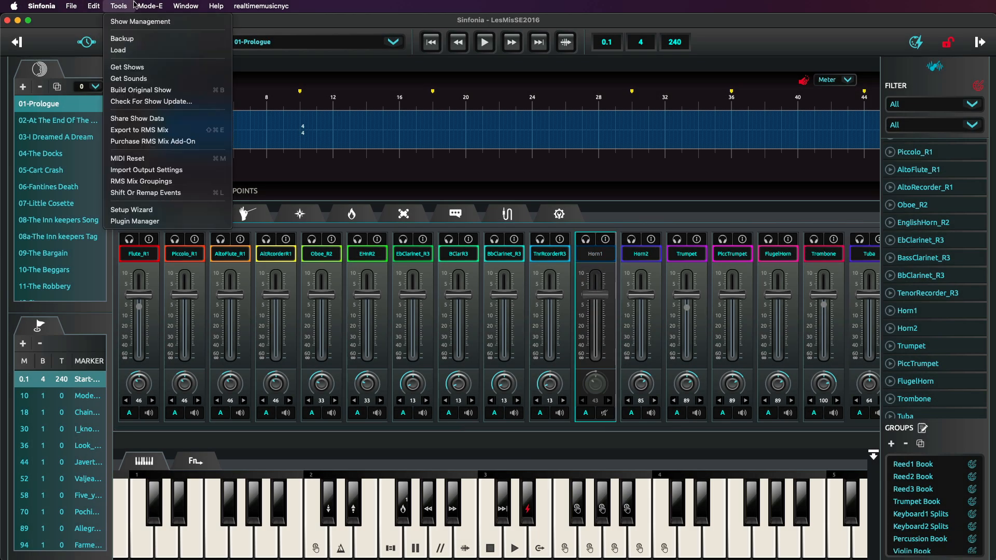
{"action": "left_click", "coordinate": [147, 21]}
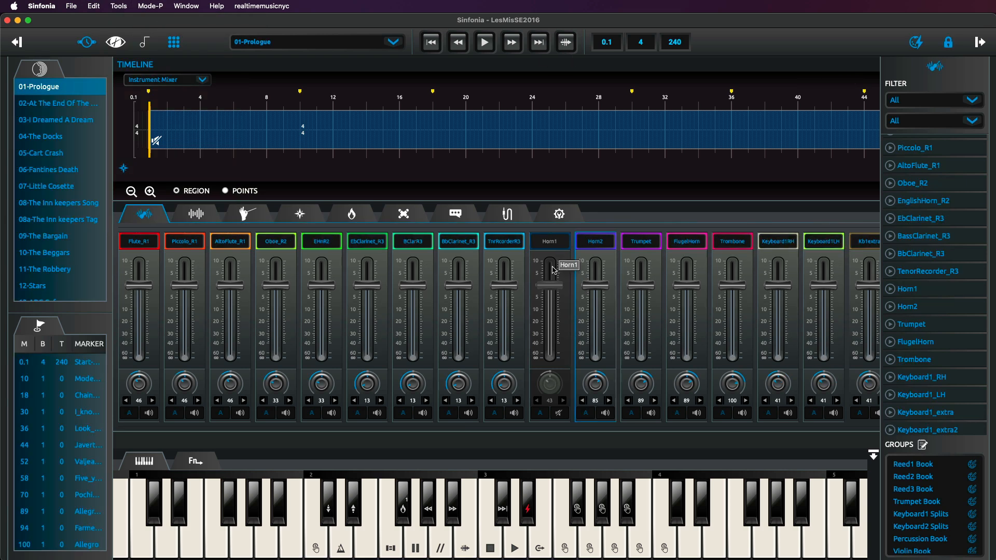
{"action": "left_click", "coordinate": [647, 104]}
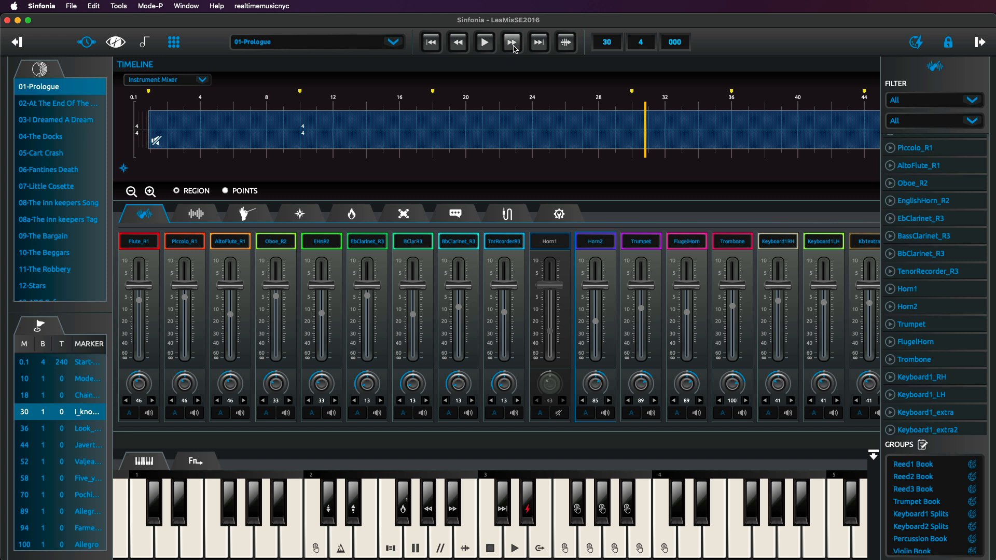
{"action": "left_click", "coordinate": [539, 42]}
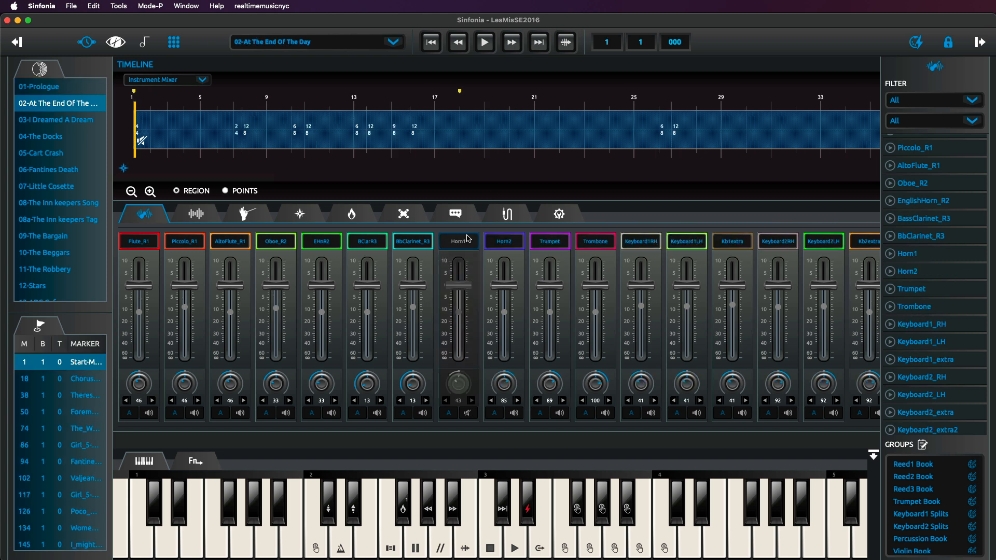
{"action": "left_click", "coordinate": [539, 42]}
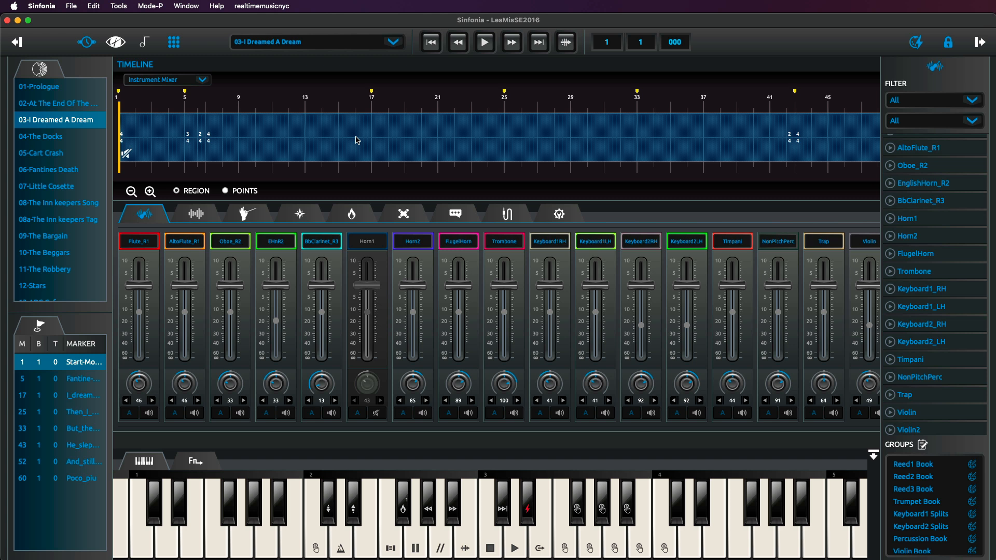
Select 01-Prologue, switch back to Edit mode, and show the instrument mixer.
{"action": "left_click", "coordinate": [79, 88]}
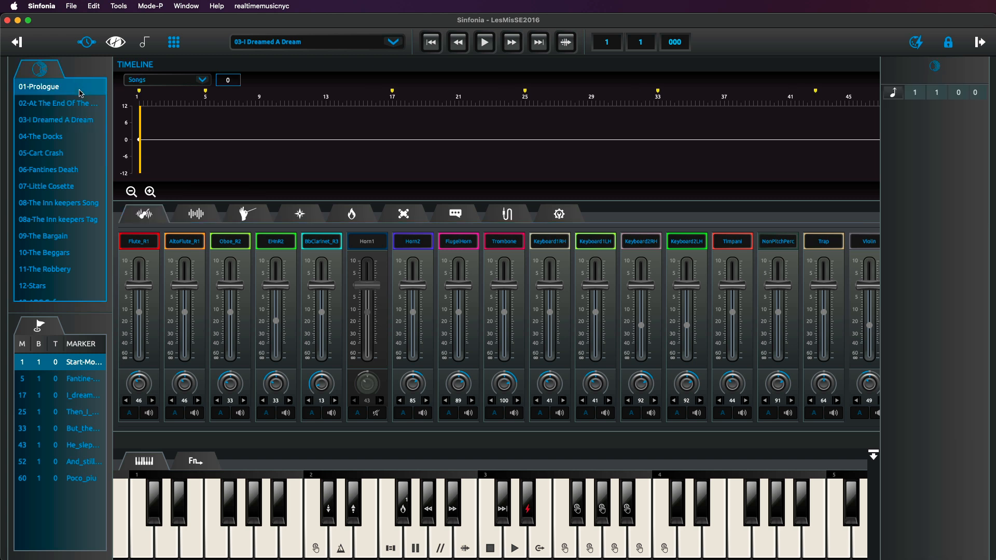
{"action": "left_click", "coordinate": [161, 5]}
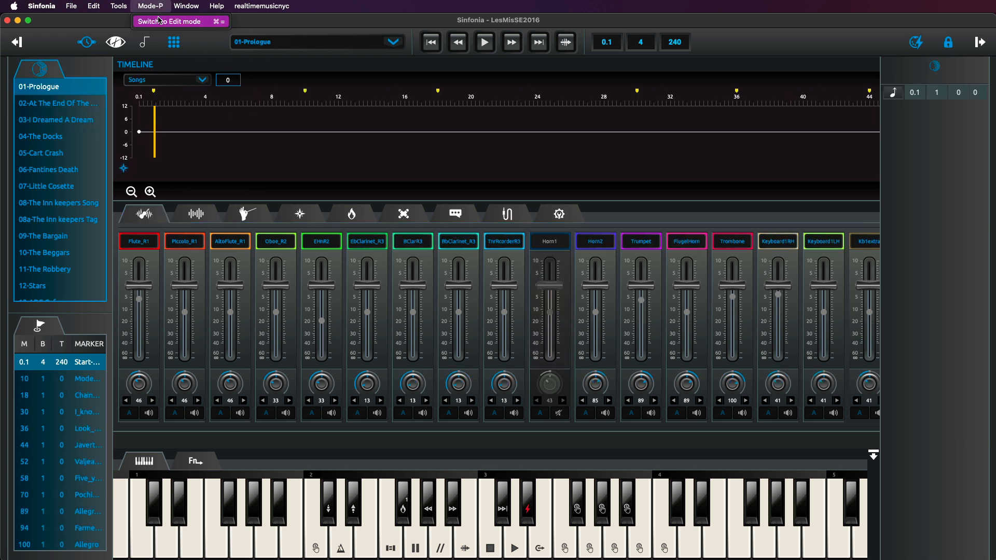
{"action": "left_click", "coordinate": [158, 22]}
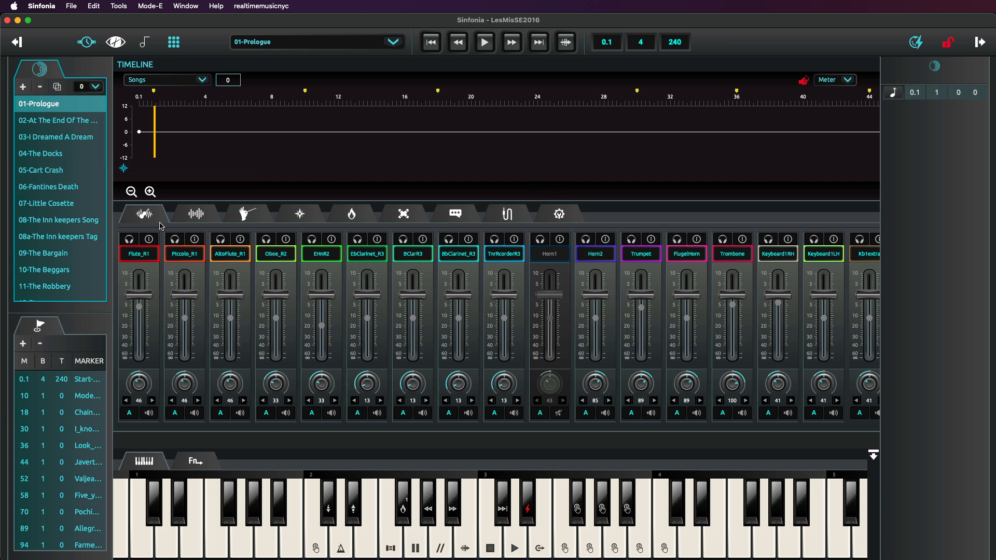
{"action": "left_click", "coordinate": [159, 223]}
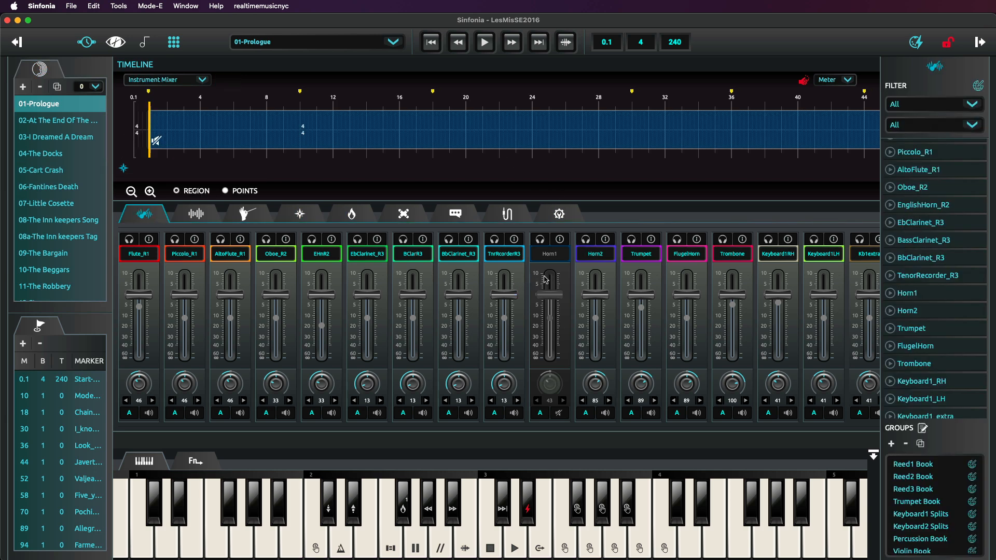
Engage Global Edit Mode again and unmute Horn1 for all songs in the show.
{"action": "left_click", "coordinate": [979, 90]}
{"action": "left_click_drag", "start_coordinate": [905, 340], "coordinate": [573, 237]}
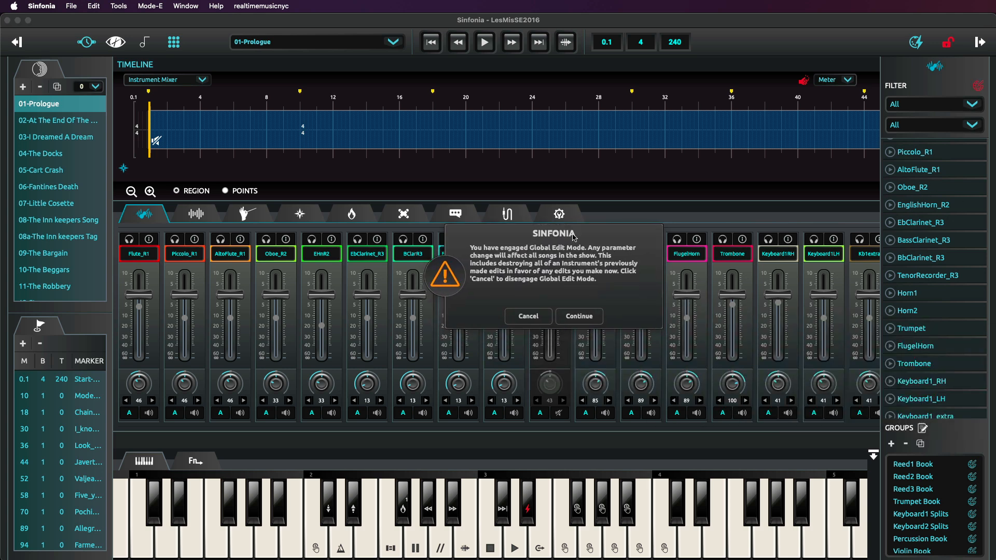
{"action": "left_click", "coordinate": [574, 317]}
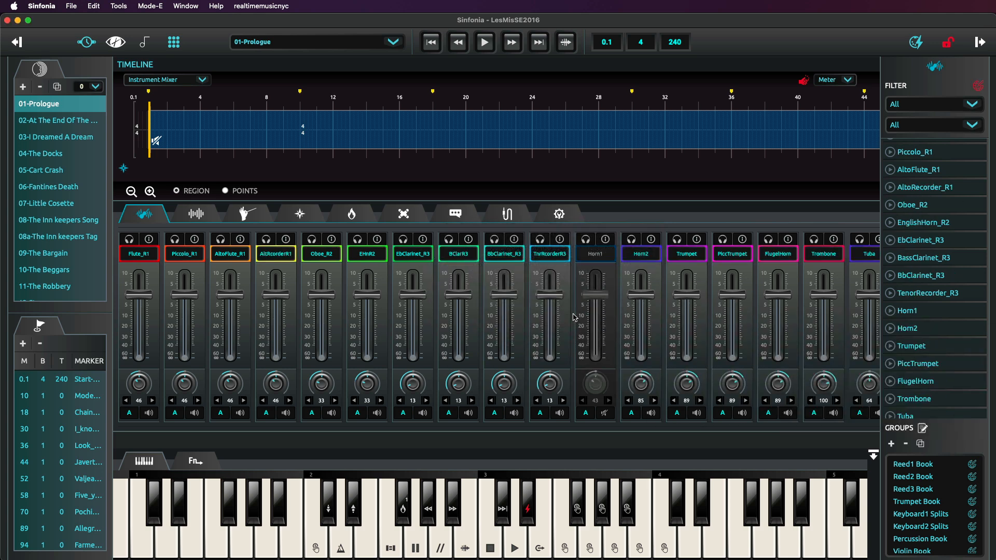
{"action": "left_click", "coordinate": [605, 414]}
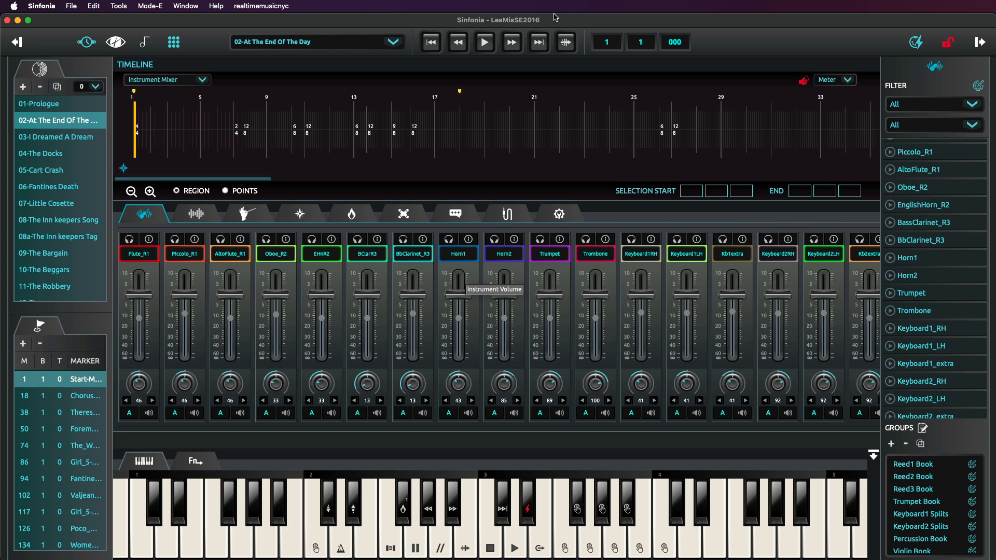
Return to 01-Prologue, mute Horn2 for the whole song, and delete that mute region from the timeline.
{"action": "left_click", "coordinate": [437, 40]}
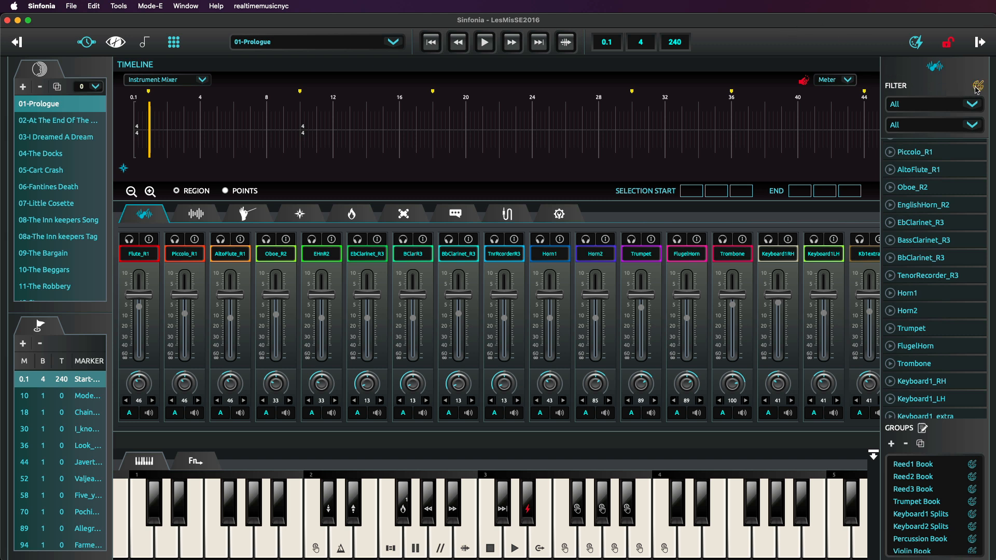
{"action": "left_click", "coordinate": [609, 415]}
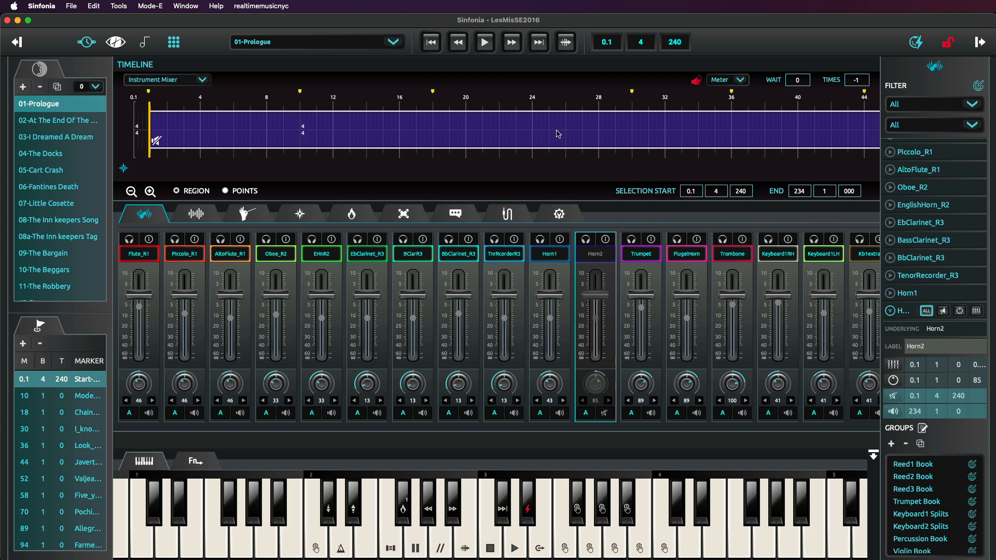
{"action": "key", "text": "BackSpace"}
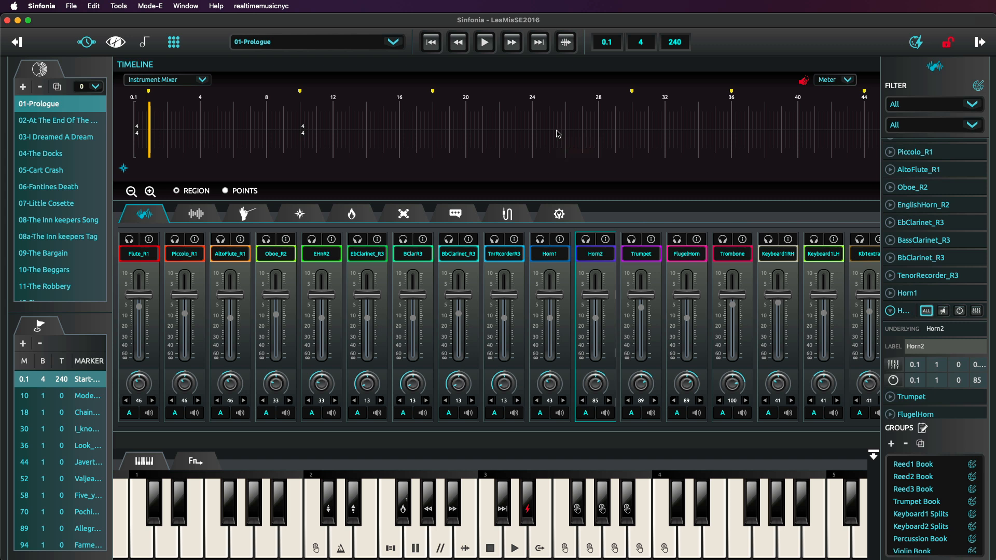
Mute Horn2 from measure 4 to measure 6 of 01-Prologue and play the song from measure 3.
{"action": "left_click", "coordinate": [149, 192]}
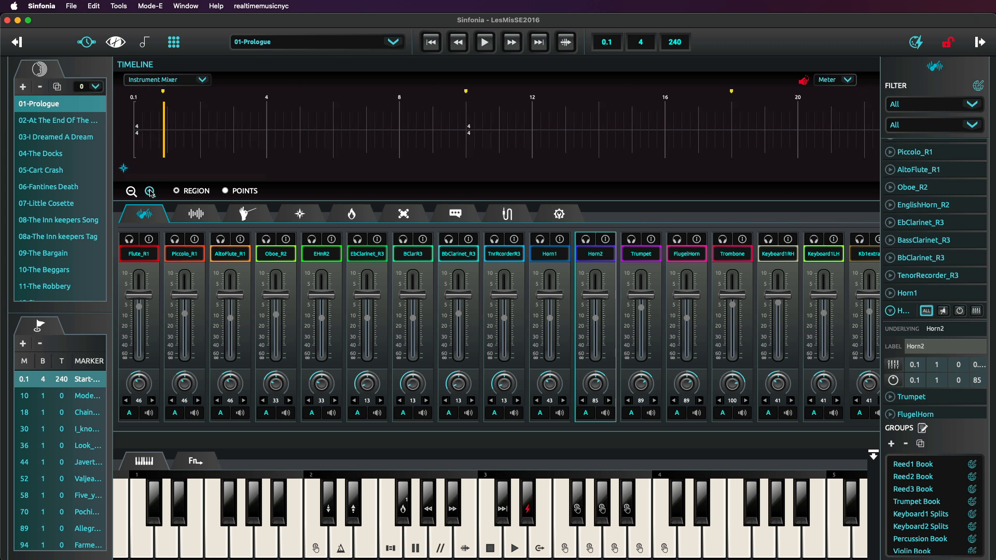
{"action": "left_click", "coordinate": [150, 192]}
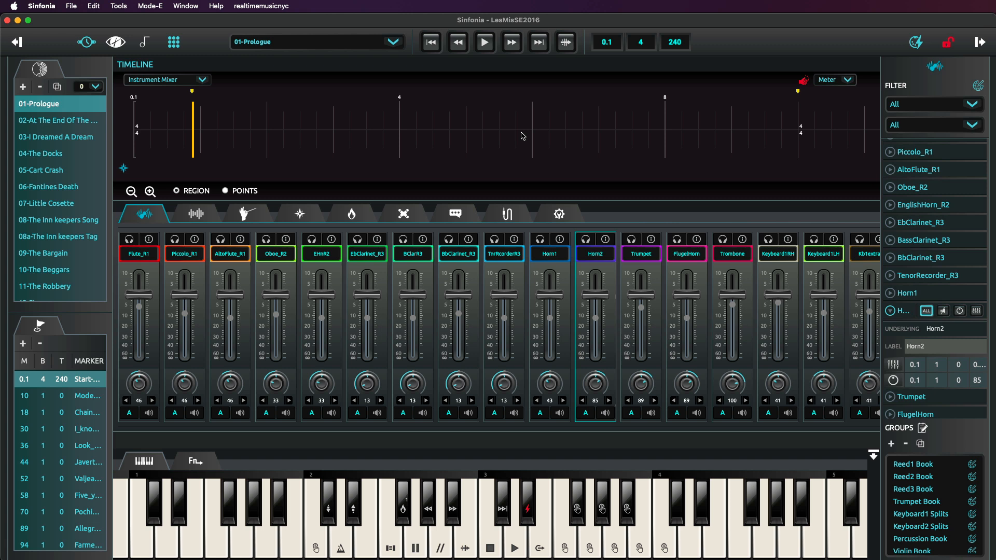
{"action": "left_click_drag", "start_coordinate": [402, 140], "coordinate": [469, 142]}
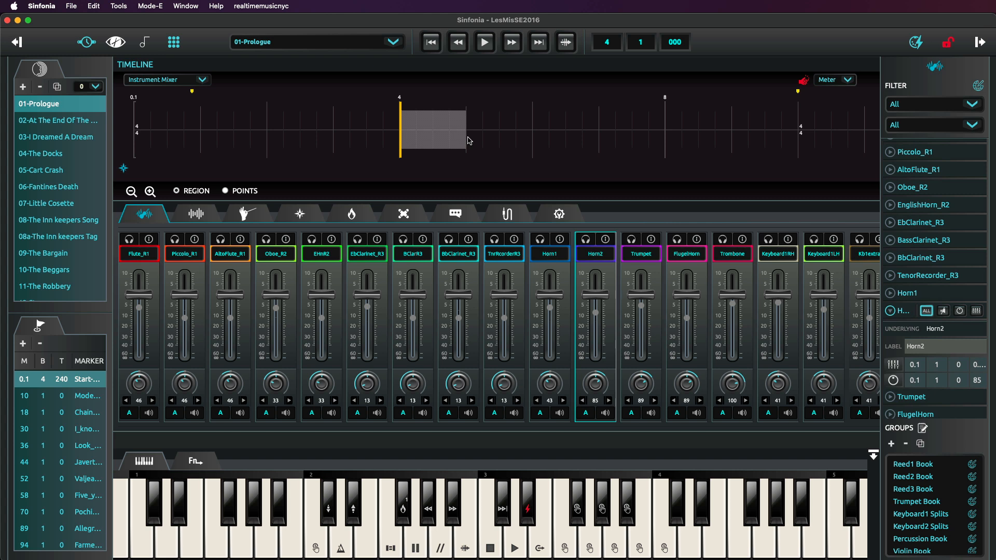
{"action": "mouse_move", "coordinate": [468, 140]}
{"action": "left_mouse_down"}
{"action": "mouse_move", "coordinate": [614, 140]}
{"action": "mouse_move", "coordinate": [418, 140]}
{"action": "mouse_move", "coordinate": [542, 143]}
{"action": "left_mouse_up"}
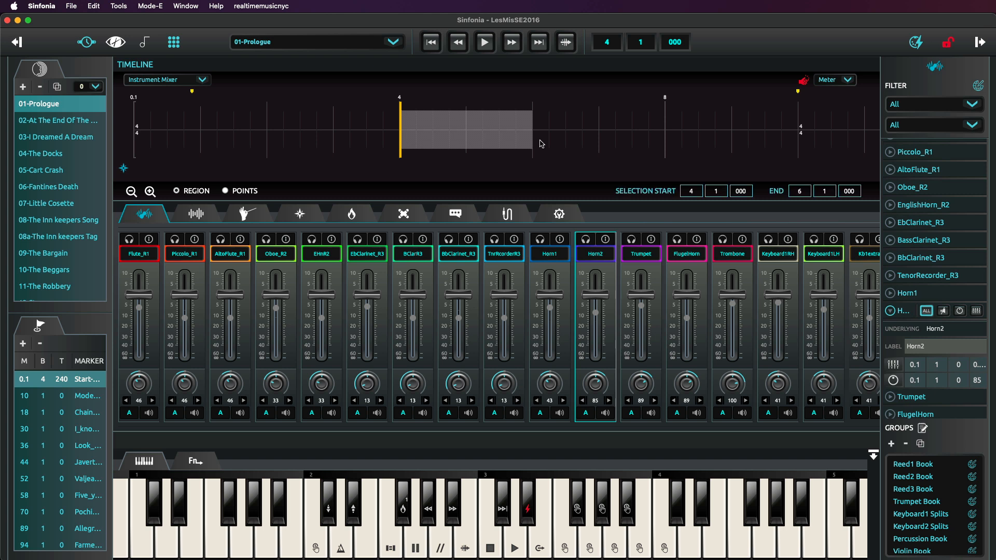
{"action": "left_click", "coordinate": [611, 418]}
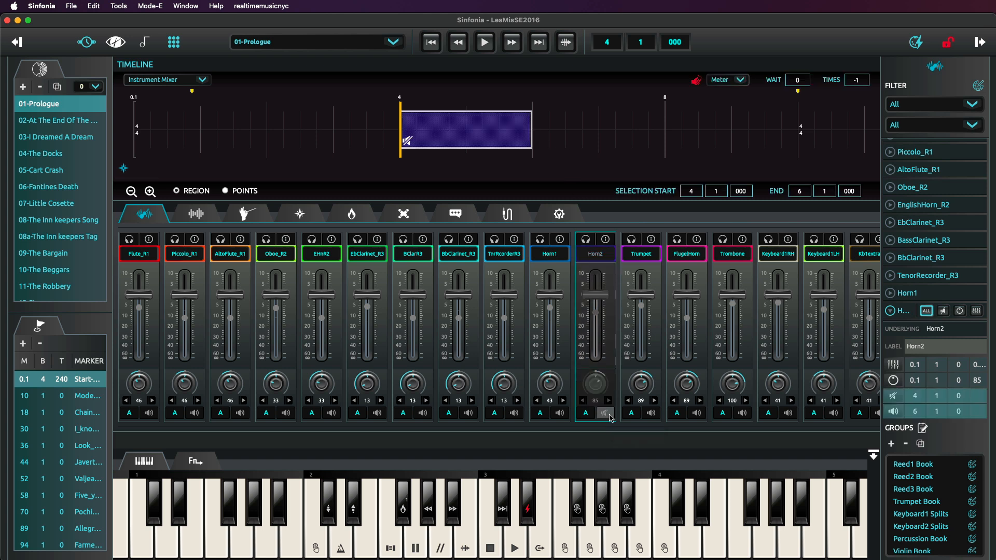
{"action": "left_click", "coordinate": [334, 132]}
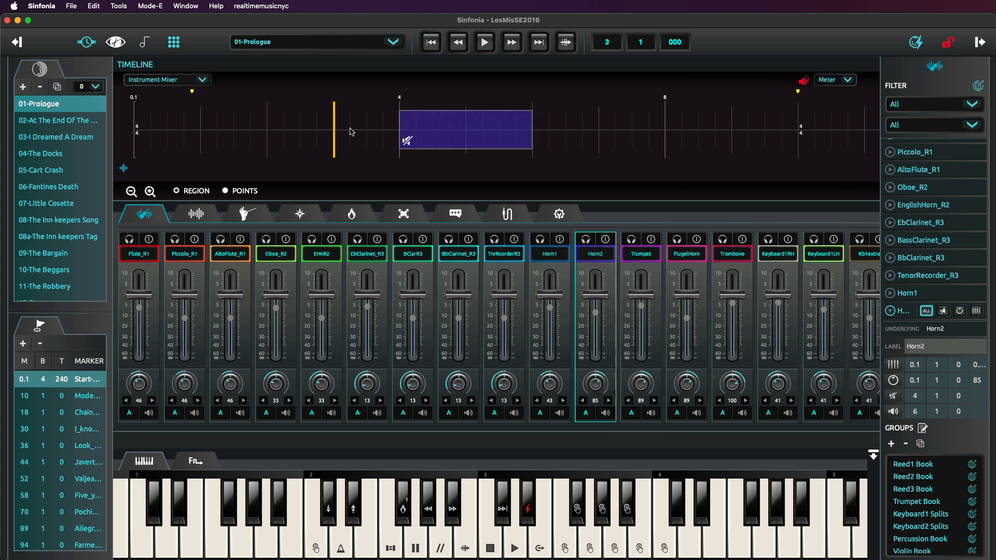
{"action": "left_click", "coordinate": [485, 44]}
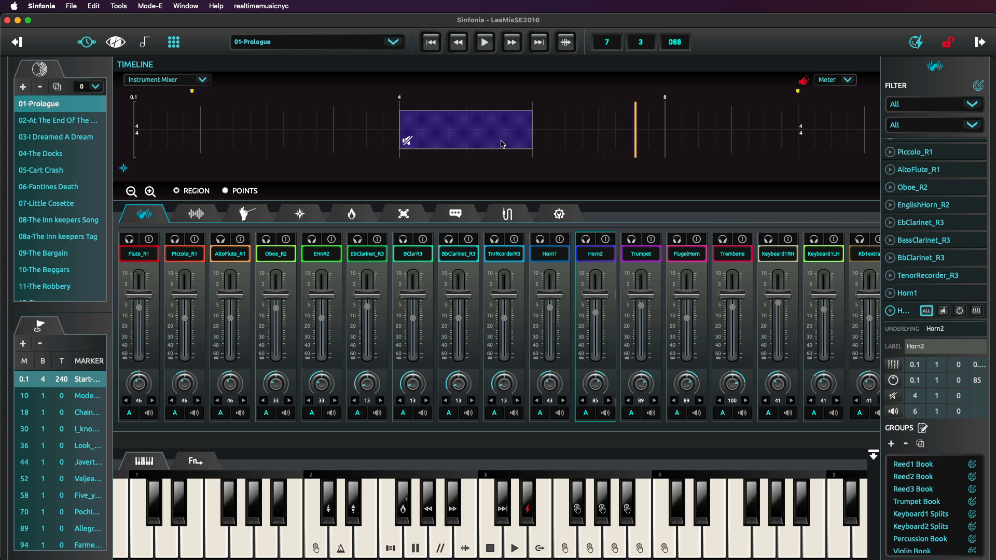
Select the Horn2 mute region and delete its unmute event at measure 6.
{"action": "left_click", "coordinate": [473, 132]}
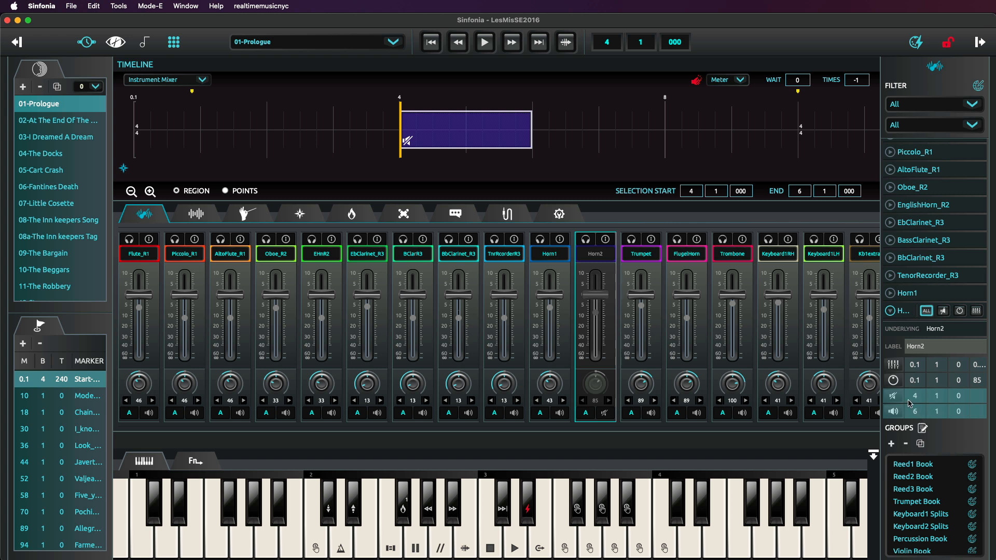
{"action": "left_click", "coordinate": [899, 413]}
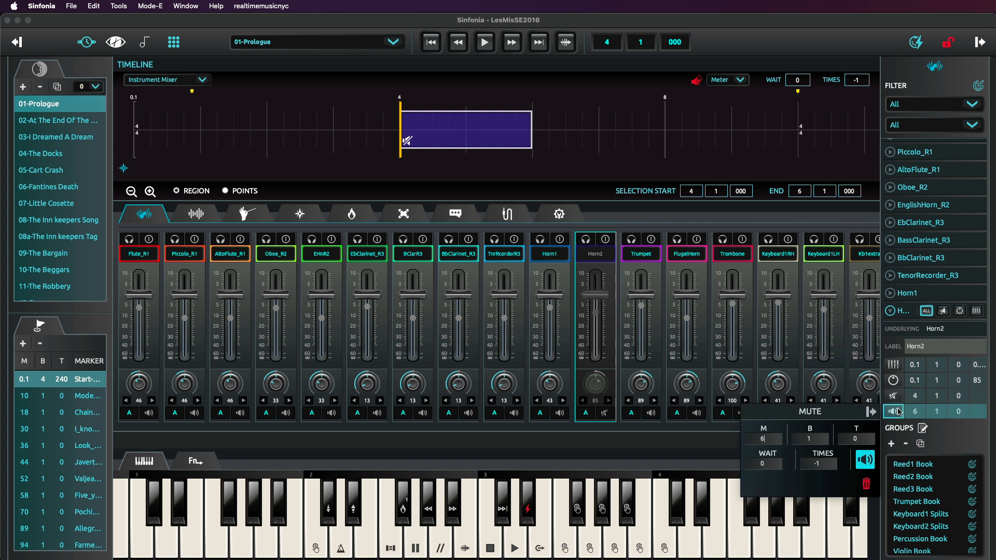
{"action": "left_click", "coordinate": [867, 483]}
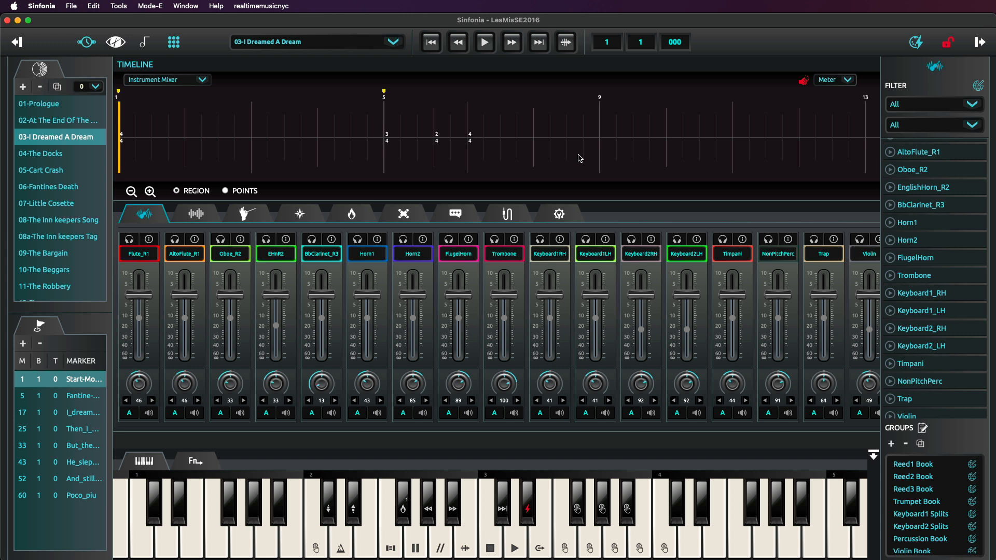
Add a repeat from measure 1 to measure 3 in the navigation timeline of 03-I Dreamed A Dream.
{"action": "left_click", "coordinate": [309, 215]}
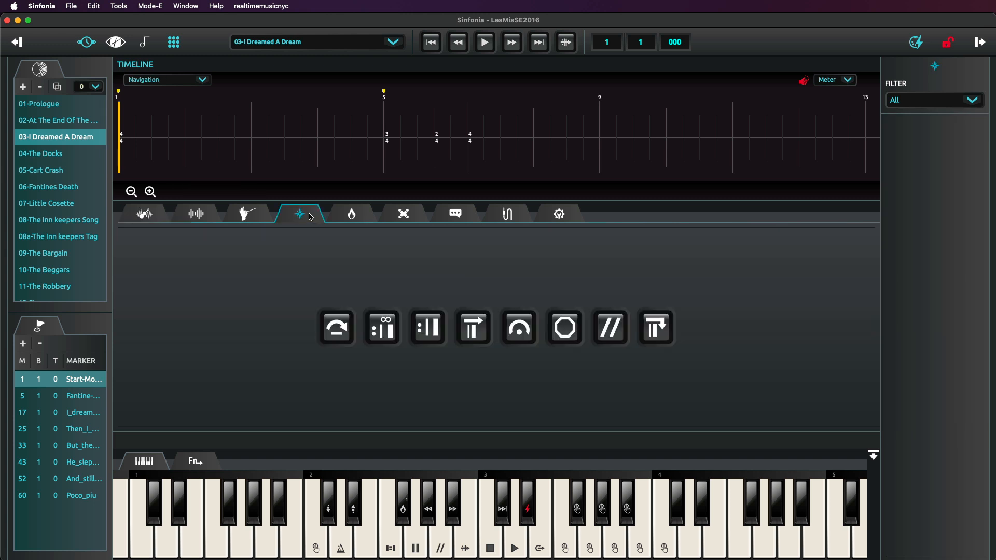
{"action": "left_click", "coordinate": [122, 161]}
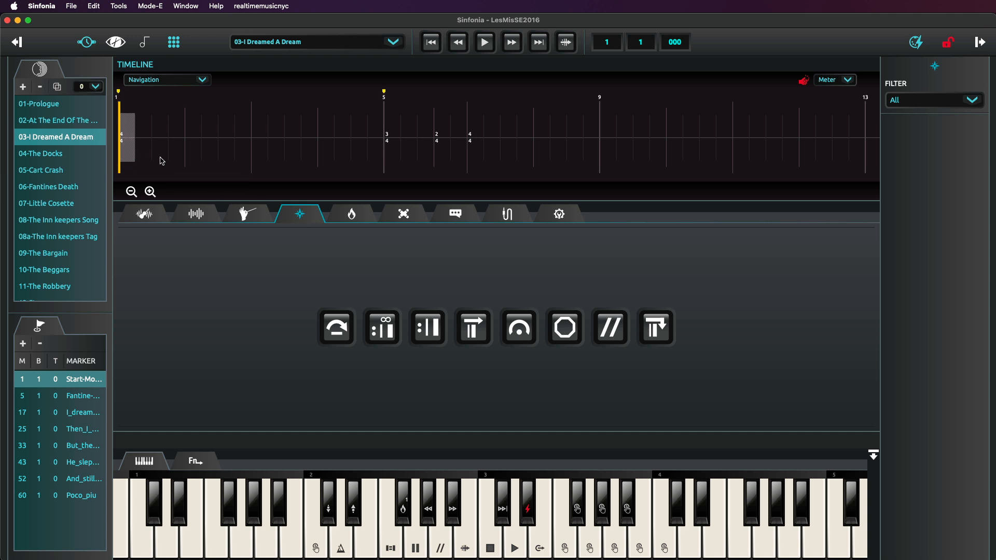
{"action": "left_click_drag", "start_coordinate": [161, 161], "coordinate": [253, 160]}
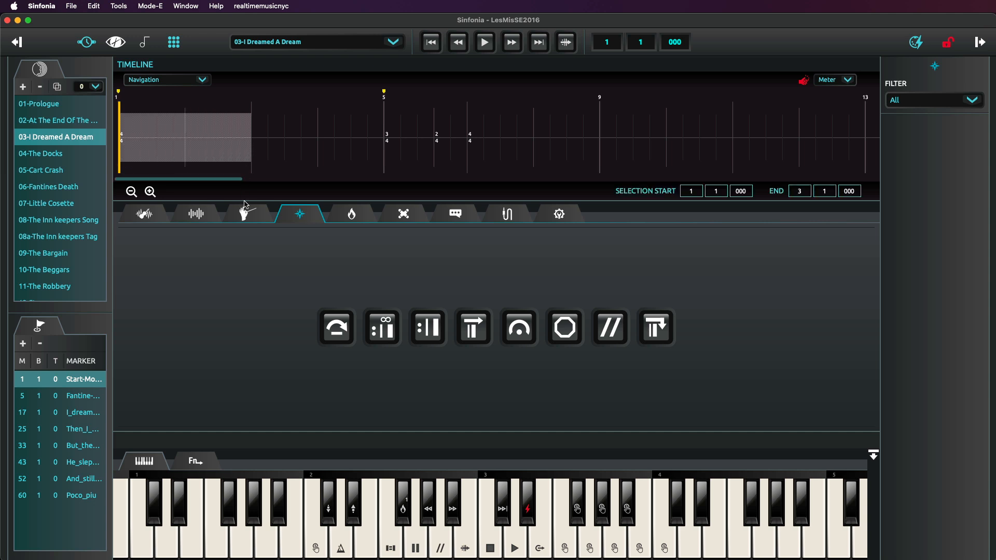
{"action": "left_click", "coordinate": [422, 332]}
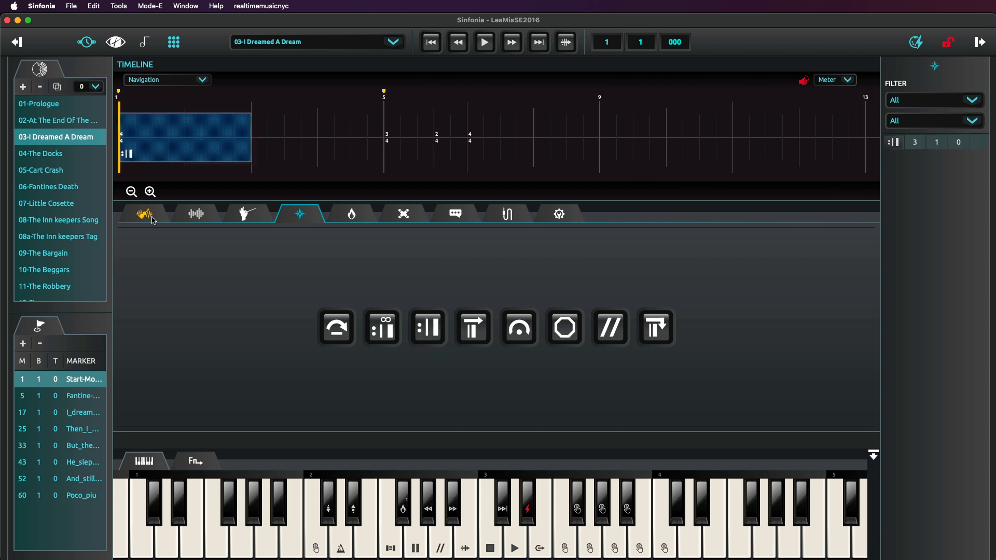
Mute EnglishHorn_R2 in the instrument mixer from measure 1 to measure 3, matching the repeated section.
{"action": "left_click", "coordinate": [153, 221]}
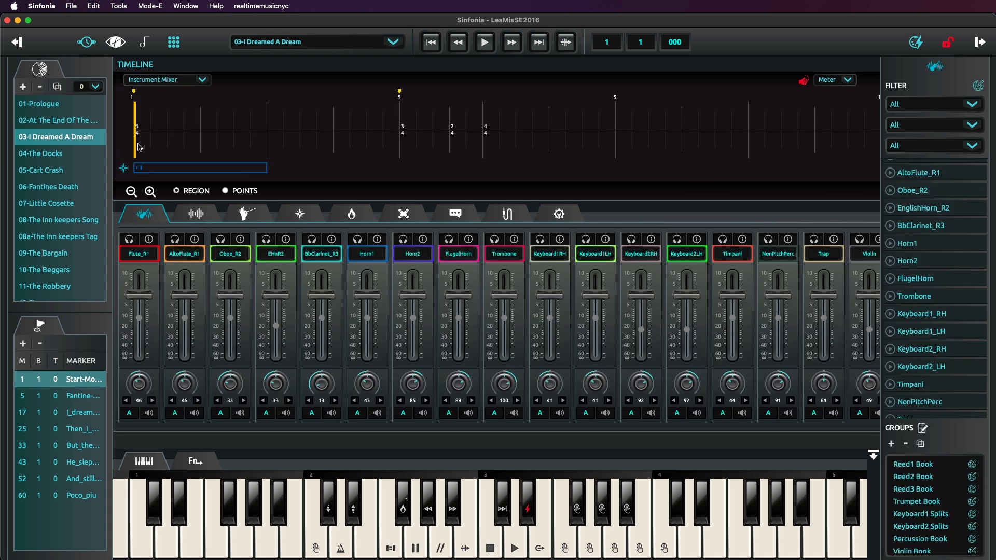
{"action": "left_click_drag", "start_coordinate": [136, 149], "coordinate": [268, 143]}
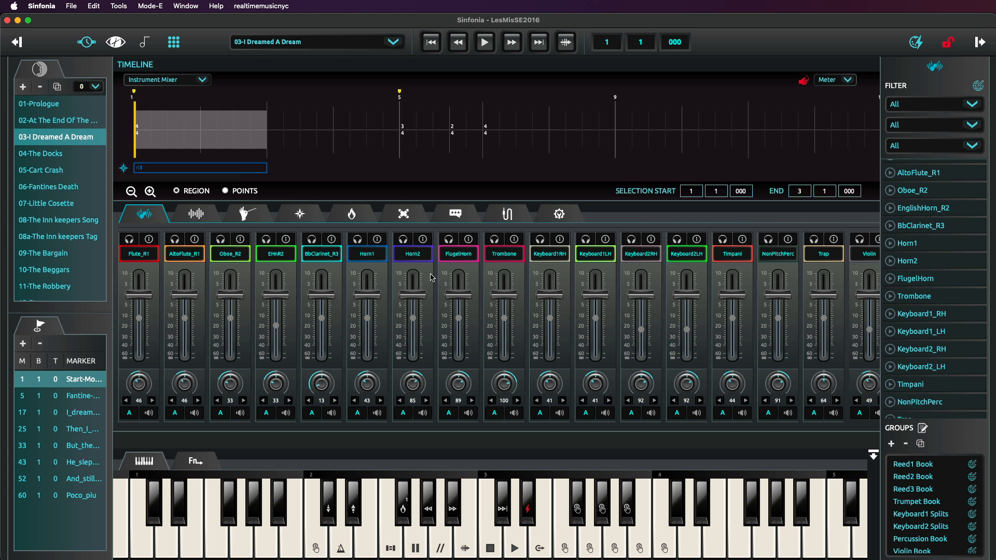
{"action": "left_click", "coordinate": [286, 413]}
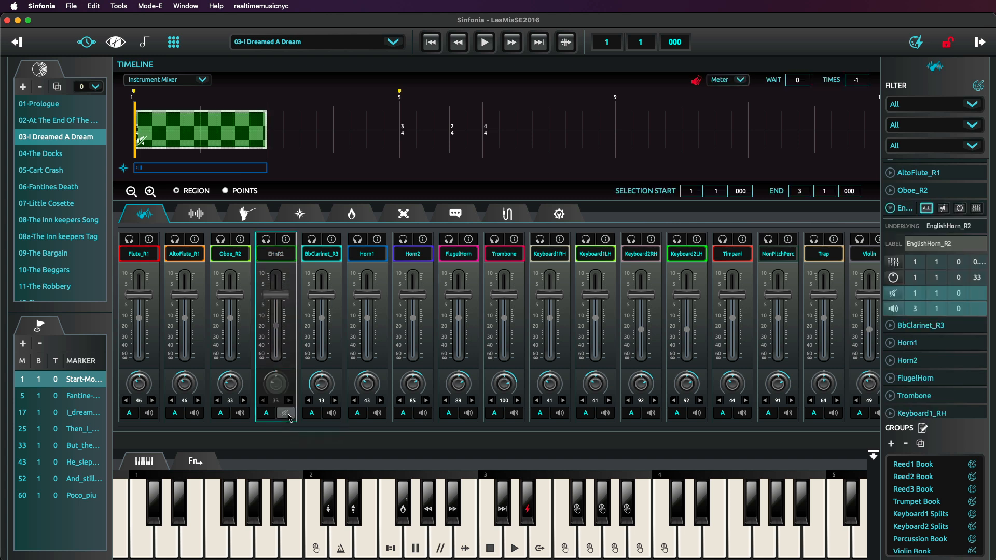
Play 03-I Dreamed A Dream from measure 1 through the repeated section and stop after measure 3 begins.
{"action": "left_click", "coordinate": [487, 45]}
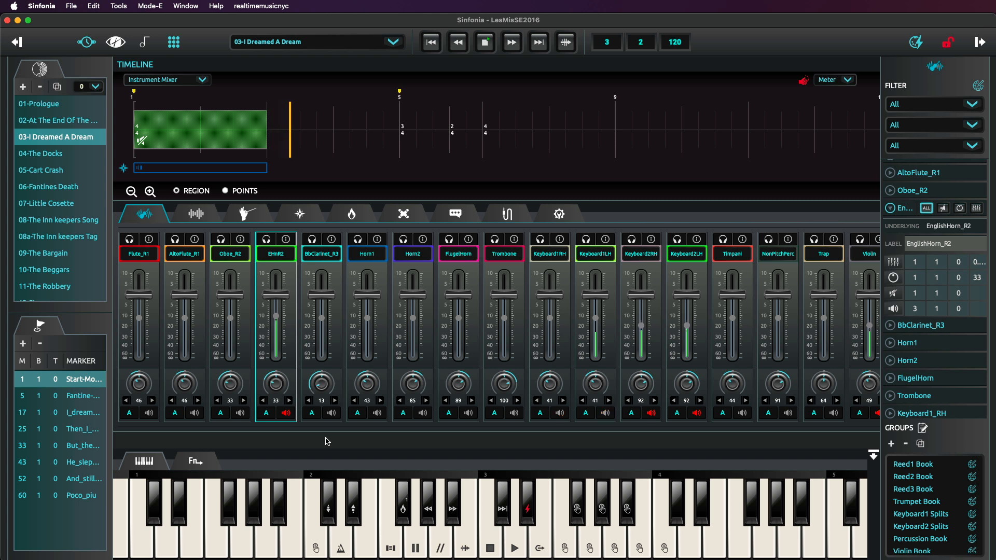
{"action": "left_click", "coordinate": [485, 42]}
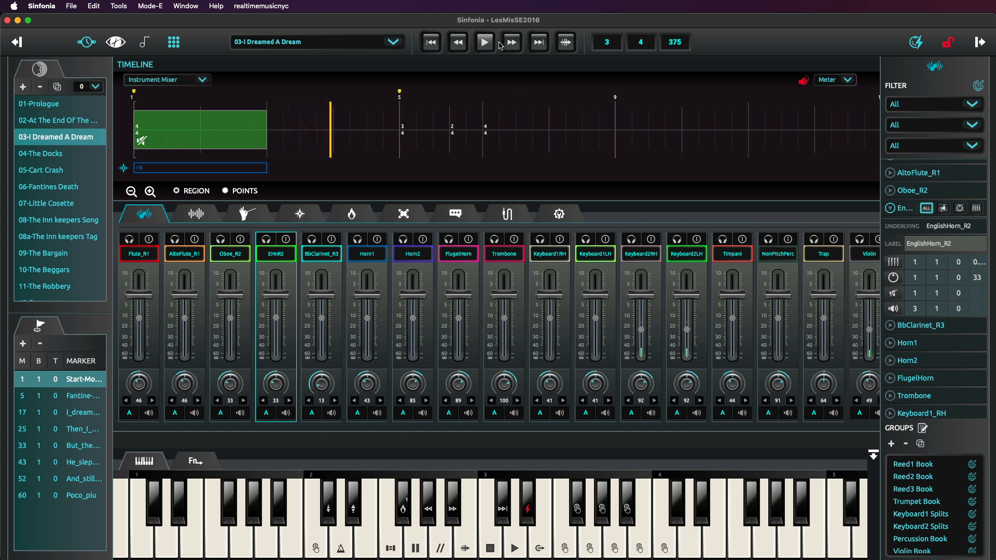
Set the wait of the EnglishHorn_R2 mute region to 1 and play the repeated section from measure 1.
{"action": "left_click", "coordinate": [232, 133]}
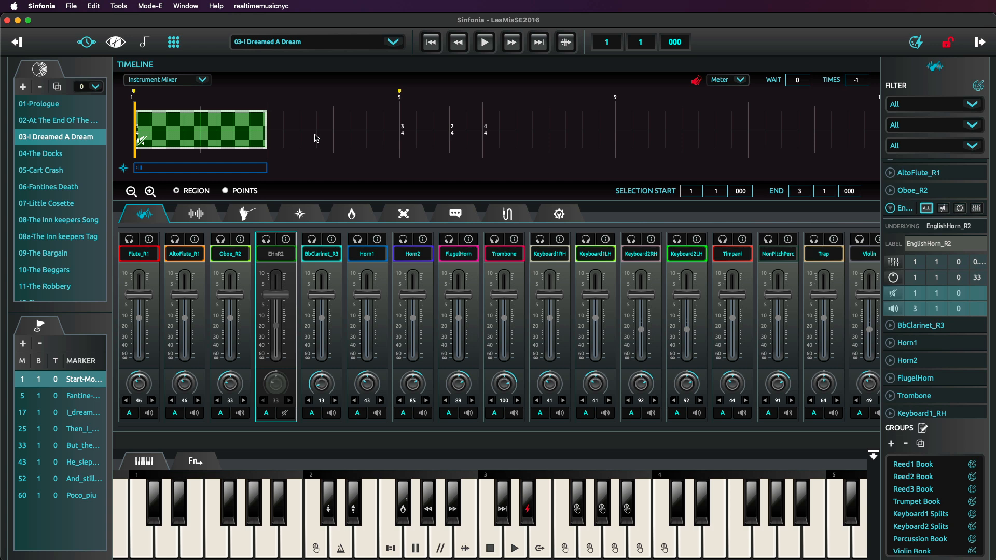
{"action": "left_click", "coordinate": [799, 80]}
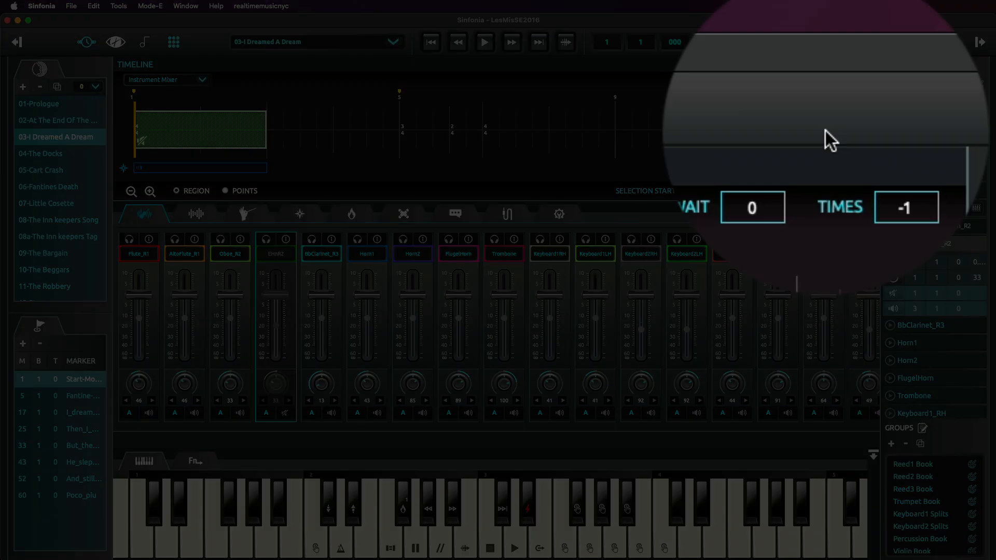
{"action": "key", "text": "BackSpace"}
{"action": "type", "text": "1"}
{"action": "key", "text": "Return"}
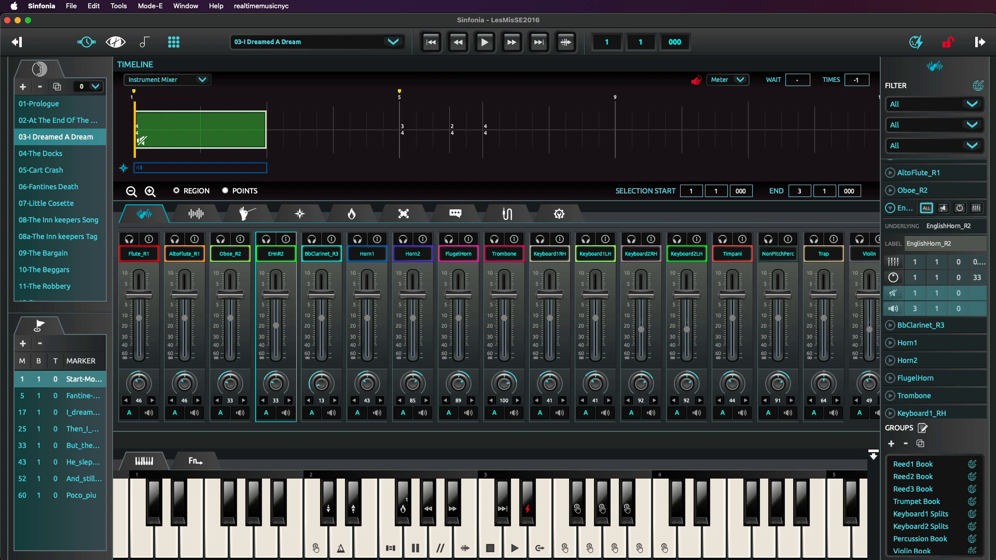
{"action": "left_click", "coordinate": [484, 43]}
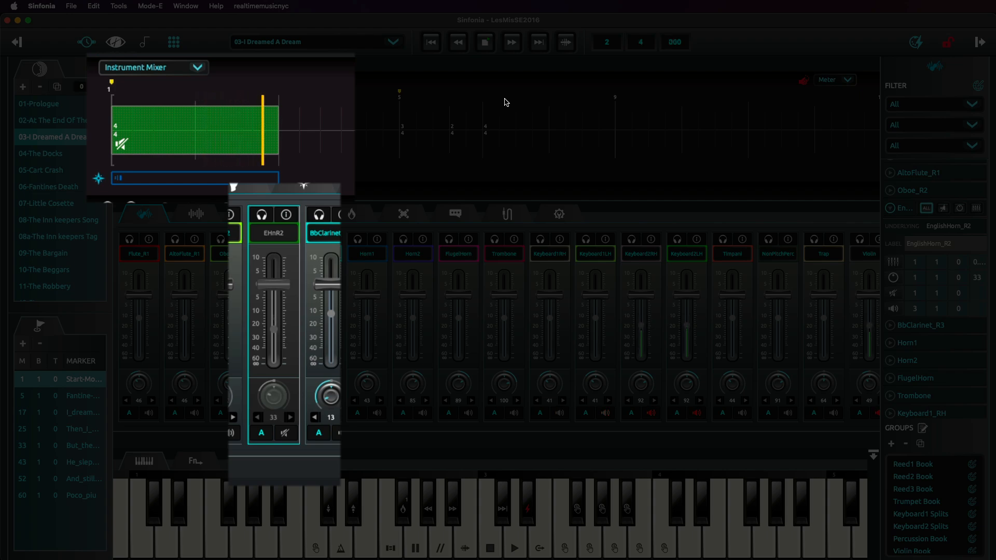
{"action": "left_click", "coordinate": [485, 43]}
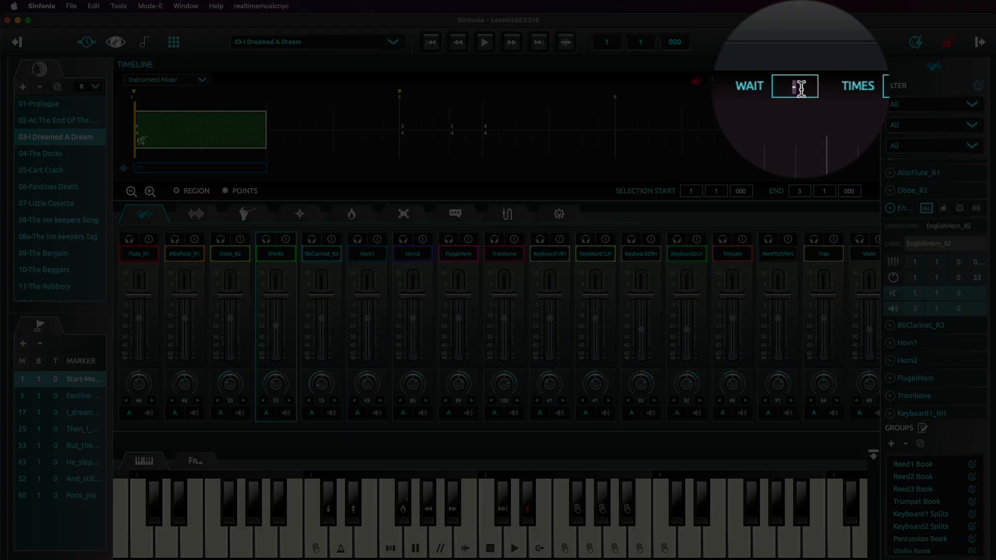
Reset the EnglishHorn_R2 mute region's wait, set its times to 1, and play the repeated section from measure 1.
{"action": "key", "text": "Return"}
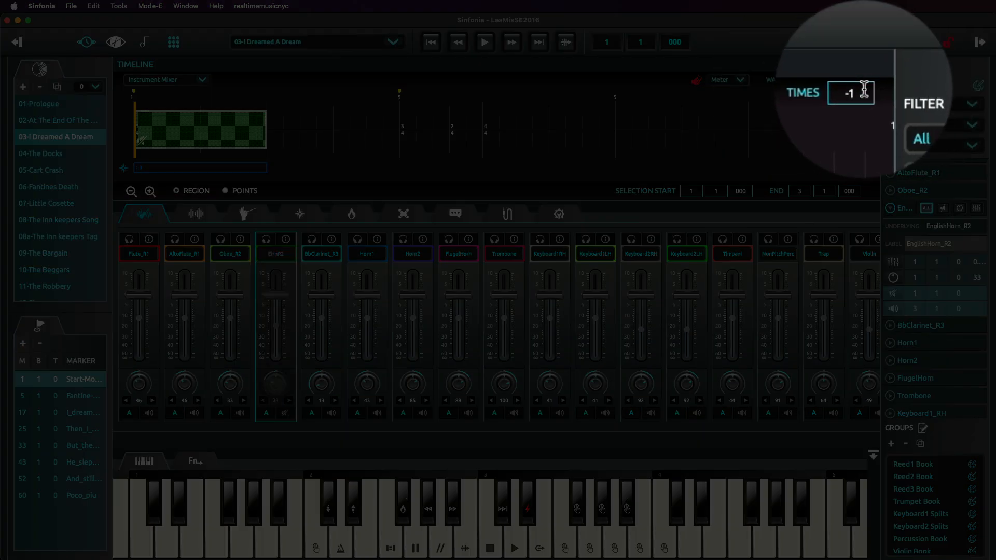
{"action": "double_click", "coordinate": [859, 84]}
{"action": "type", "text": "1"}
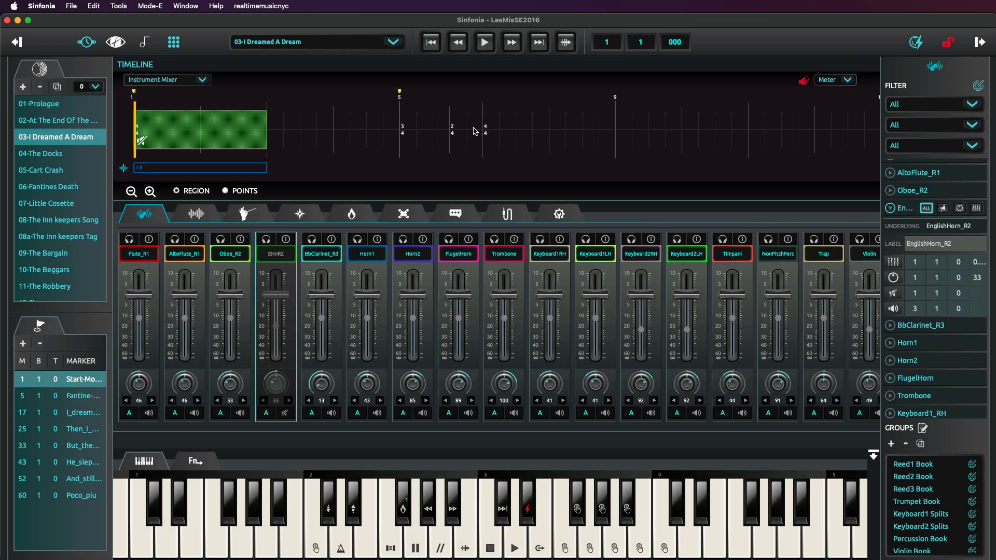
{"action": "left_click", "coordinate": [486, 48]}
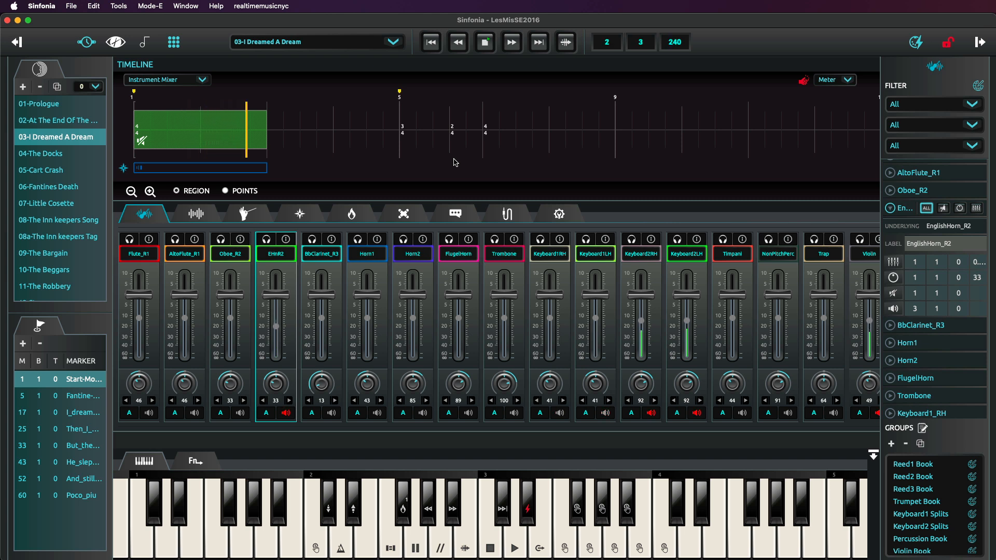
{"action": "left_click", "coordinate": [486, 47]}
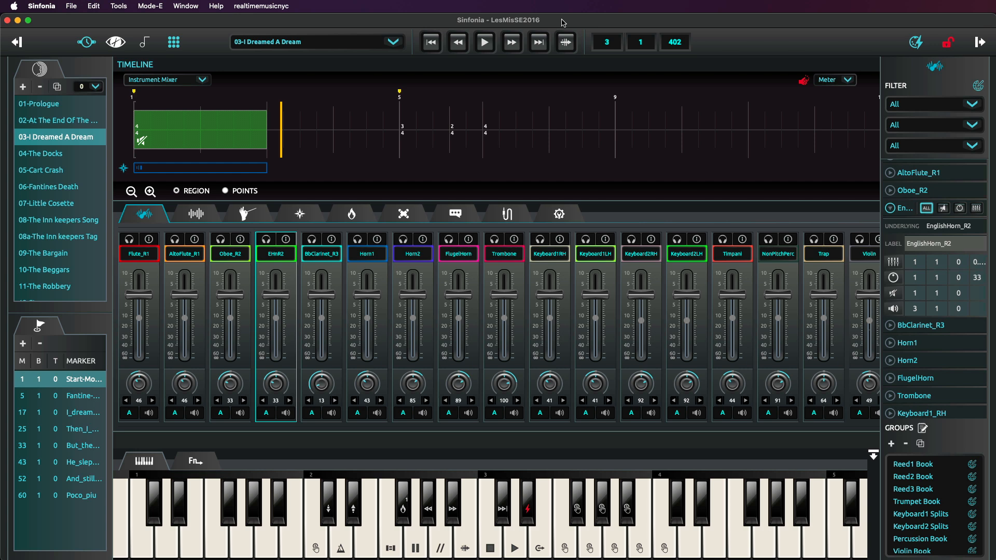
Add an infinite repeat from measure 1 to measure 3 in the navigation timeline, and return to the instrument mixer.
{"action": "left_click", "coordinate": [300, 214]}
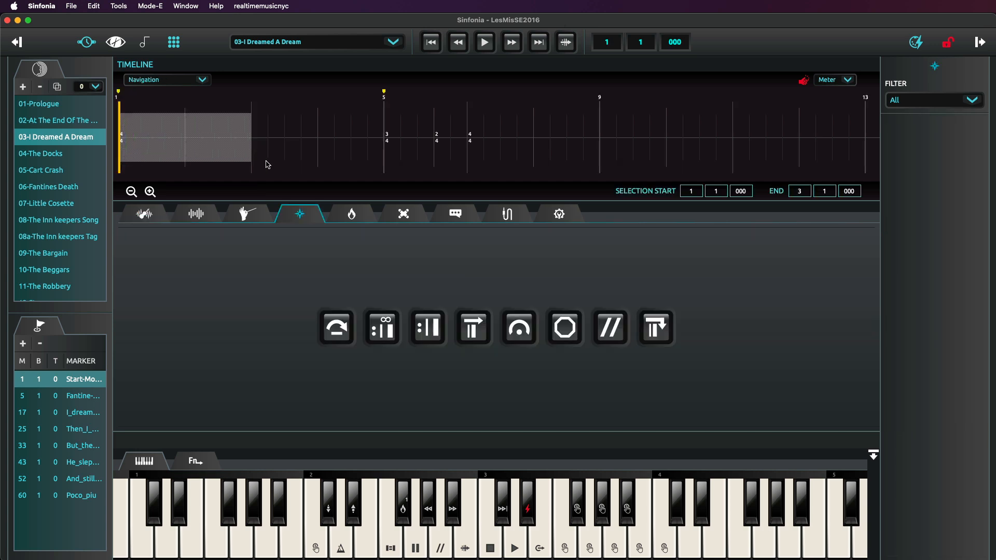
{"action": "left_click", "coordinate": [382, 327]}
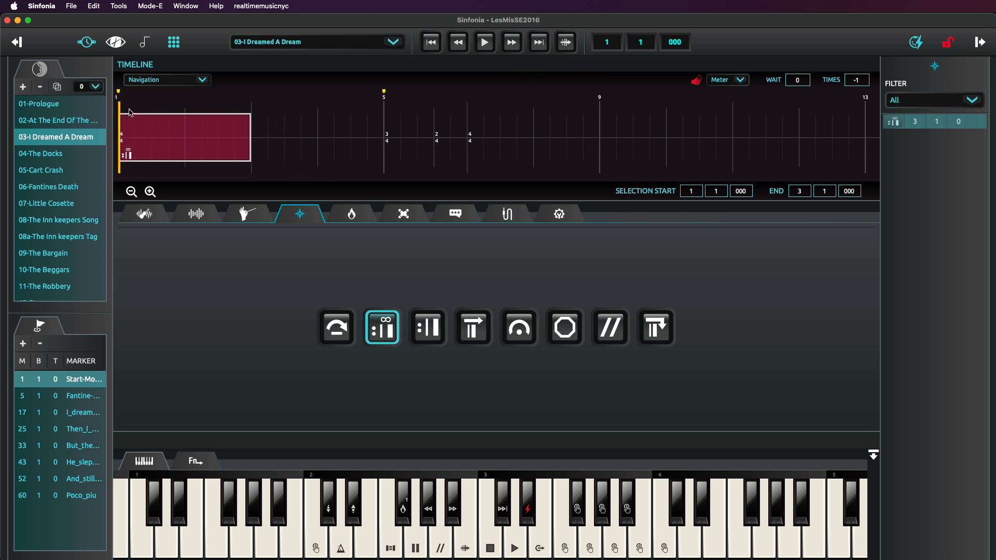
{"action": "left_click", "coordinate": [122, 110]}
{"action": "left_click", "coordinate": [146, 215]}
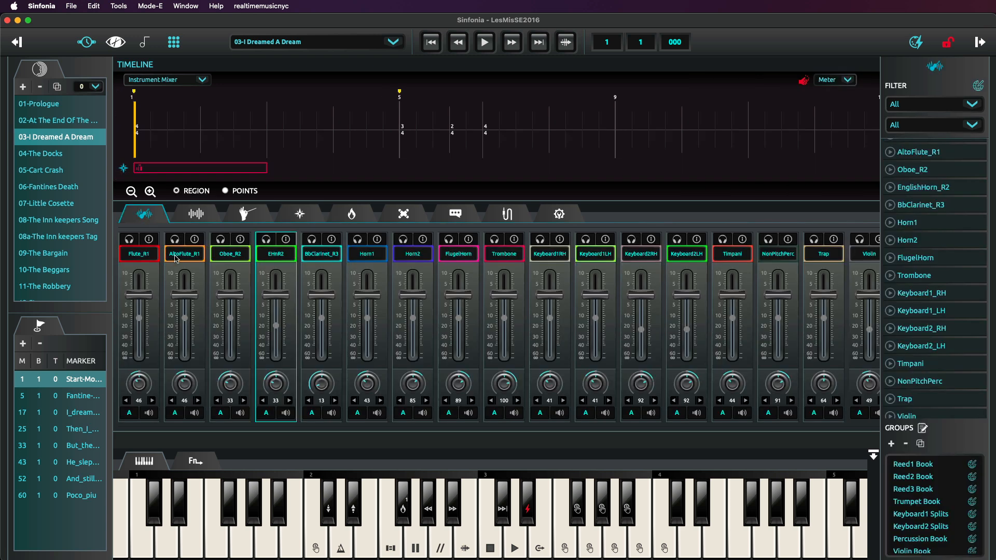